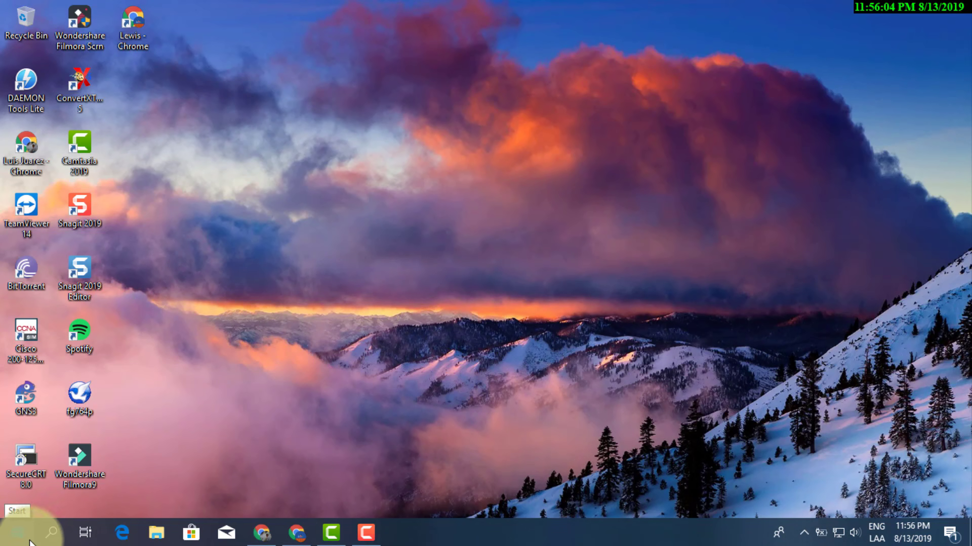
Launch the group policy editor from a 'group' search, maximize it, close it, then open Start.
{"action": "left_click", "coordinate": [52, 533]}
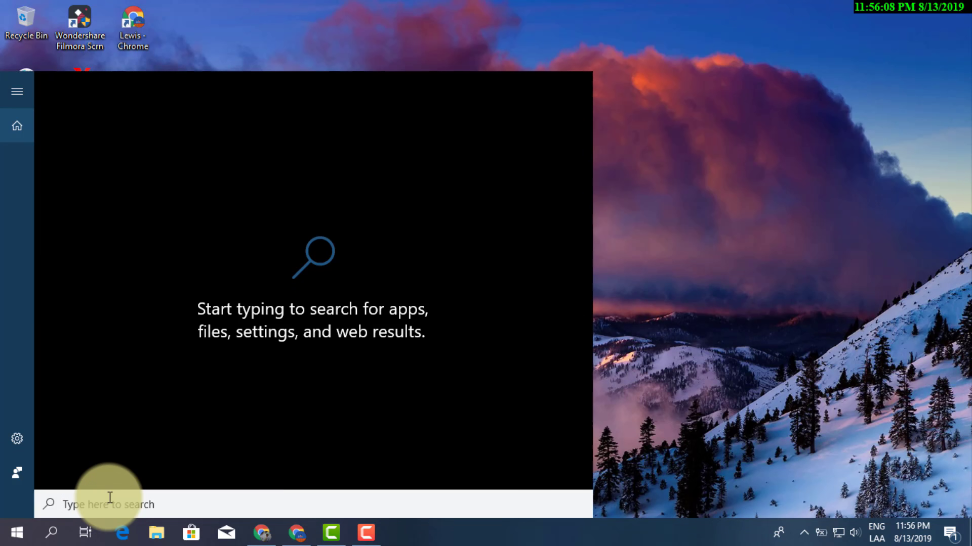
{"action": "type", "text": "grou"}
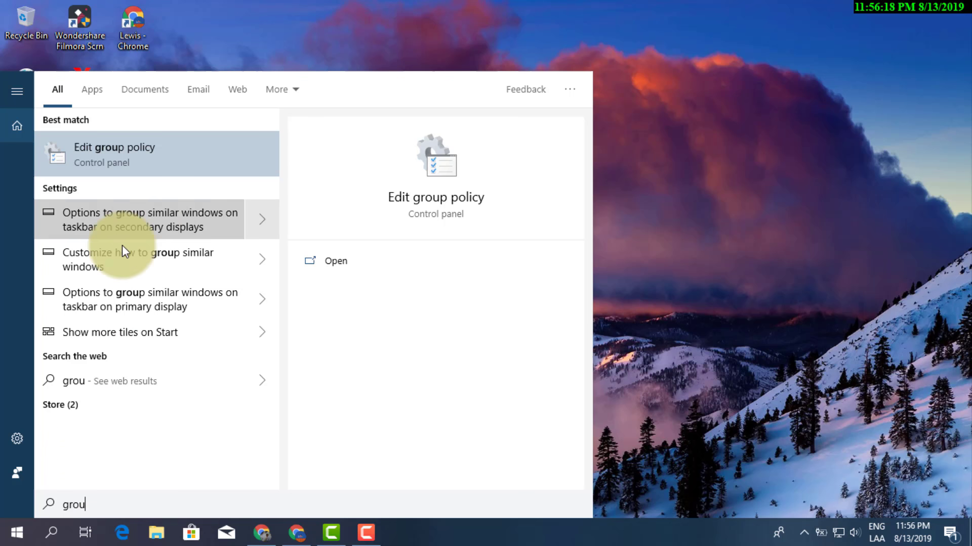
{"action": "type", "text": "p"}
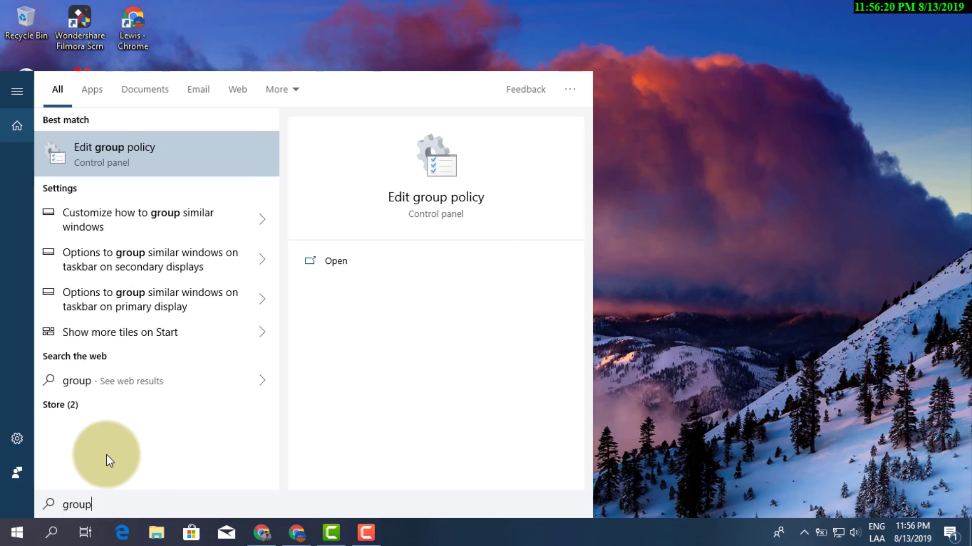
{"action": "key", "text": "Return"}
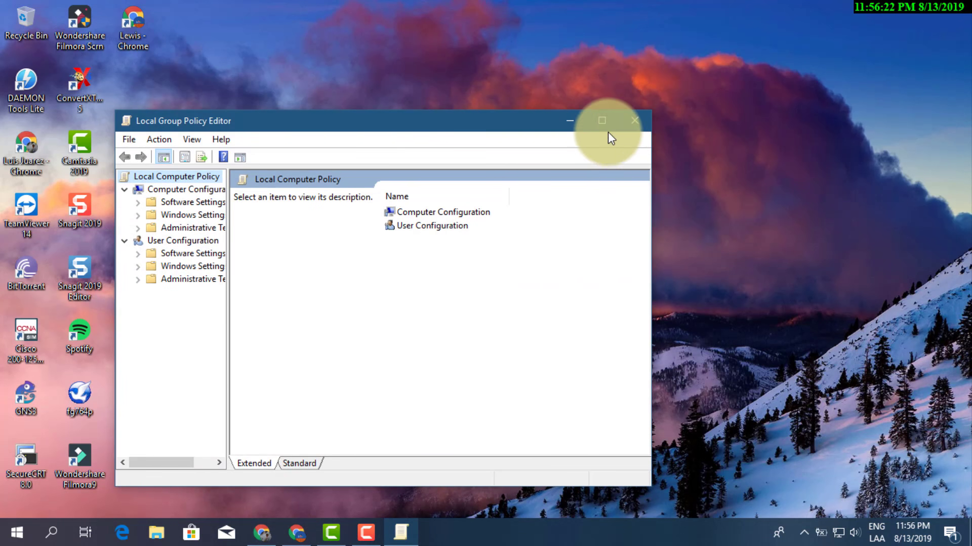
{"action": "left_click", "coordinate": [602, 121]}
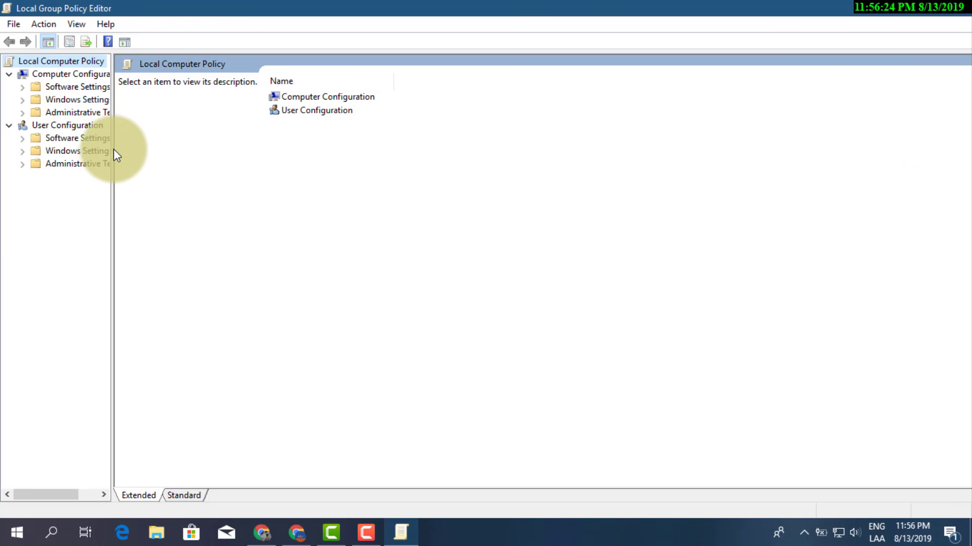
{"action": "left_click_drag", "start_coordinate": [113, 153], "coordinate": [176, 151]}
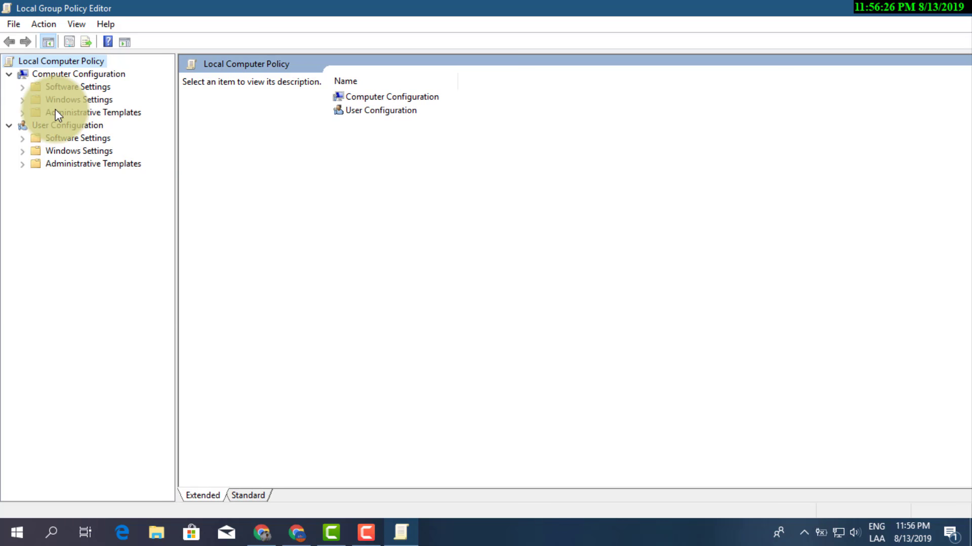
{"action": "left_click", "coordinate": [960, 8]}
{"action": "left_click", "coordinate": [17, 532]}
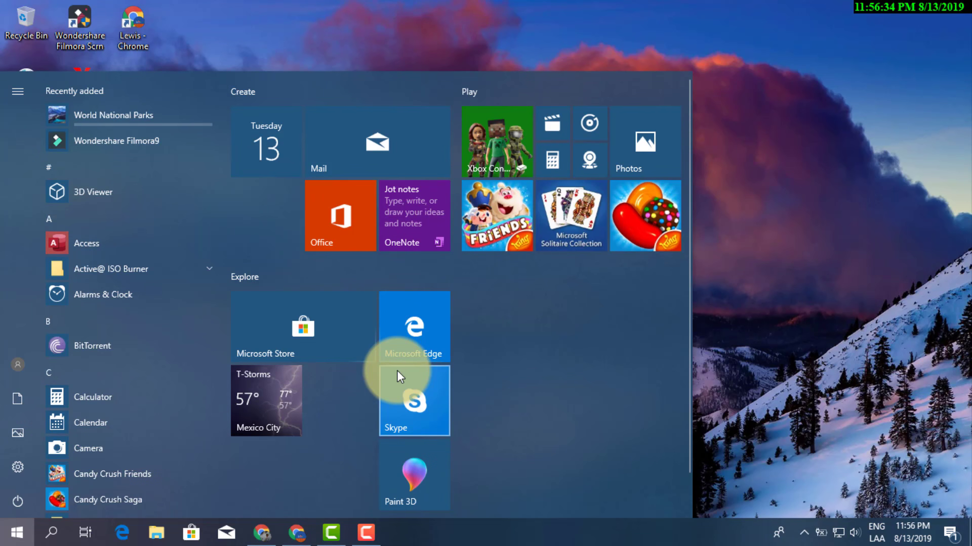
Run gpedit.msc from the Win+R Run dialog to reopen the Local Group Policy Editor.
{"action": "key", "text": "super+r"}
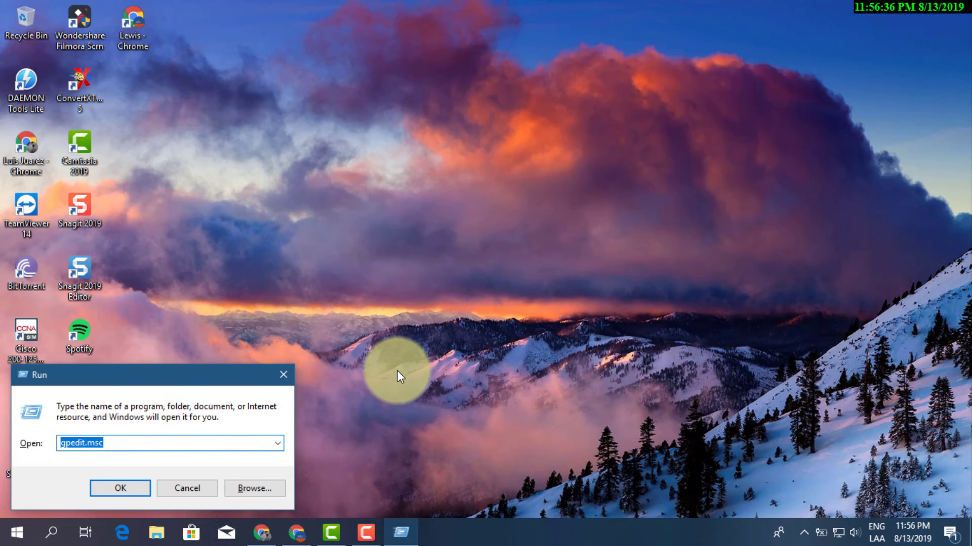
{"action": "left_click", "coordinate": [149, 444]}
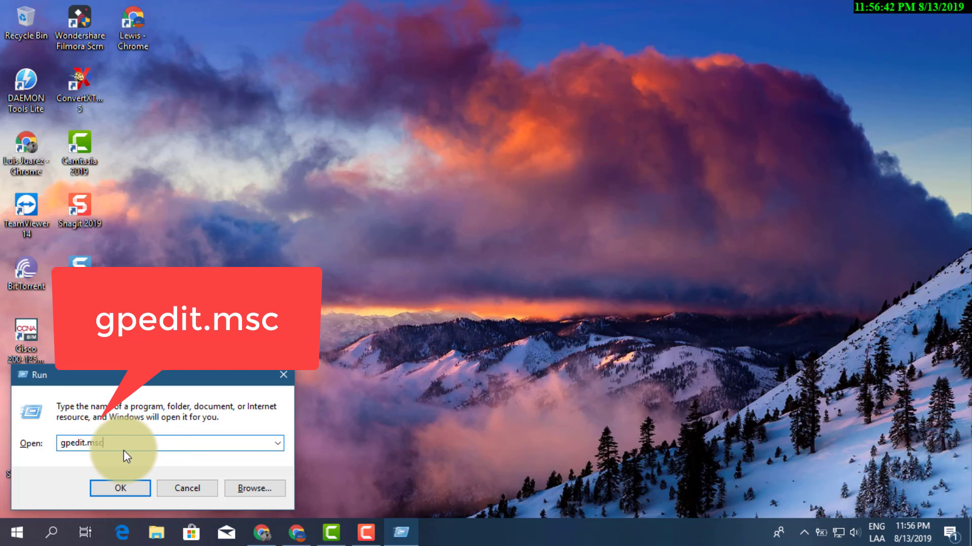
{"action": "key", "text": "Return"}
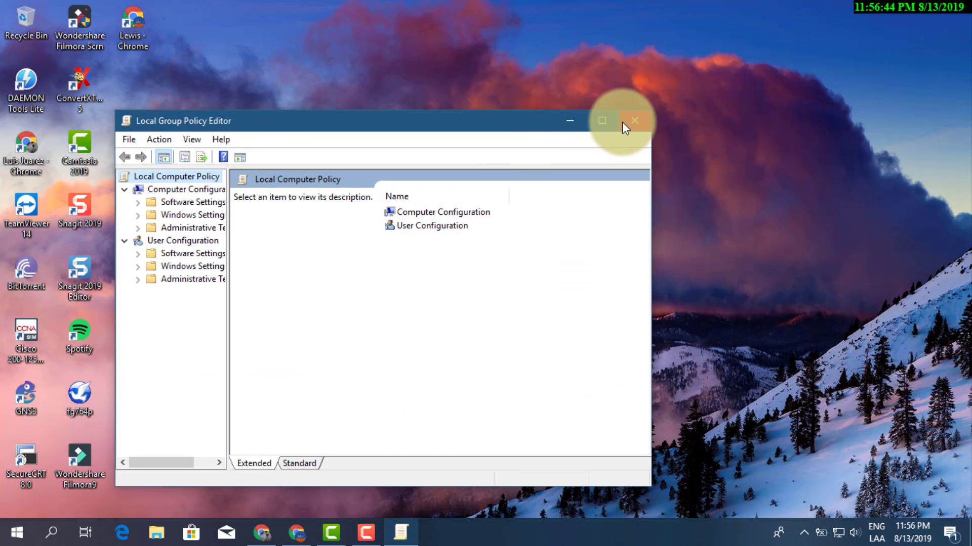
Maximize the editor, widen the tree, and expand Administrative Templates > Windows Components.
{"action": "left_click", "coordinate": [602, 119]}
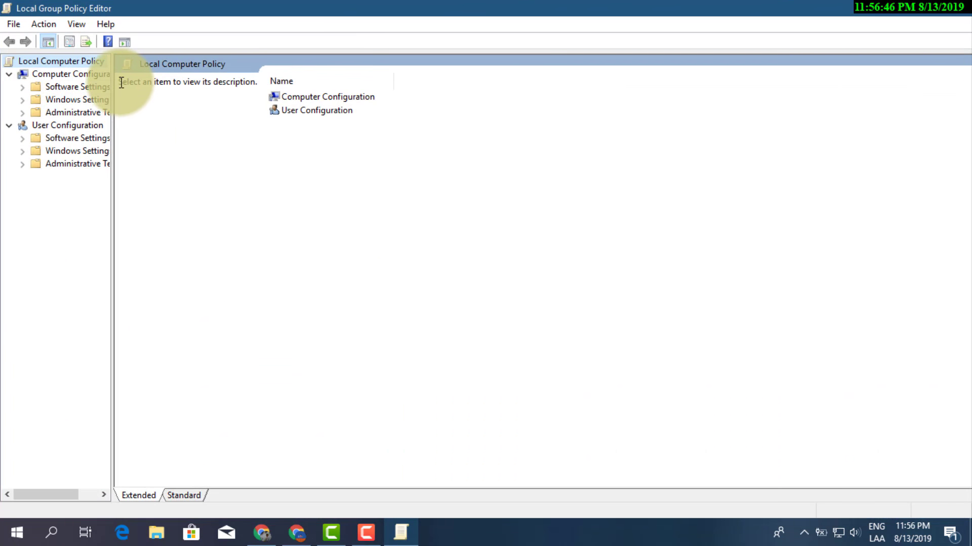
{"action": "mouse_move", "coordinate": [114, 82]}
{"action": "left_mouse_down"}
{"action": "mouse_move", "coordinate": [212, 81]}
{"action": "mouse_move", "coordinate": [195, 81]}
{"action": "left_mouse_up"}
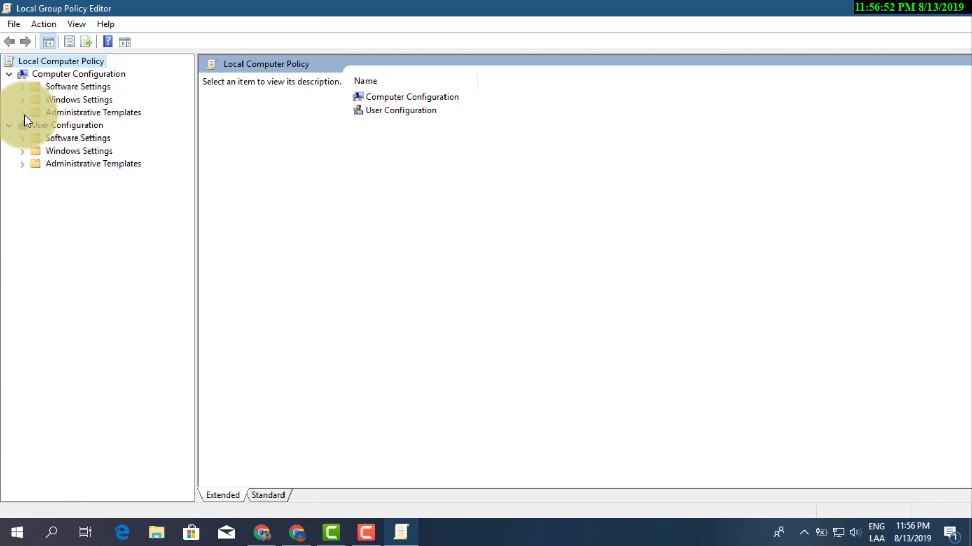
{"action": "left_click", "coordinate": [98, 113]}
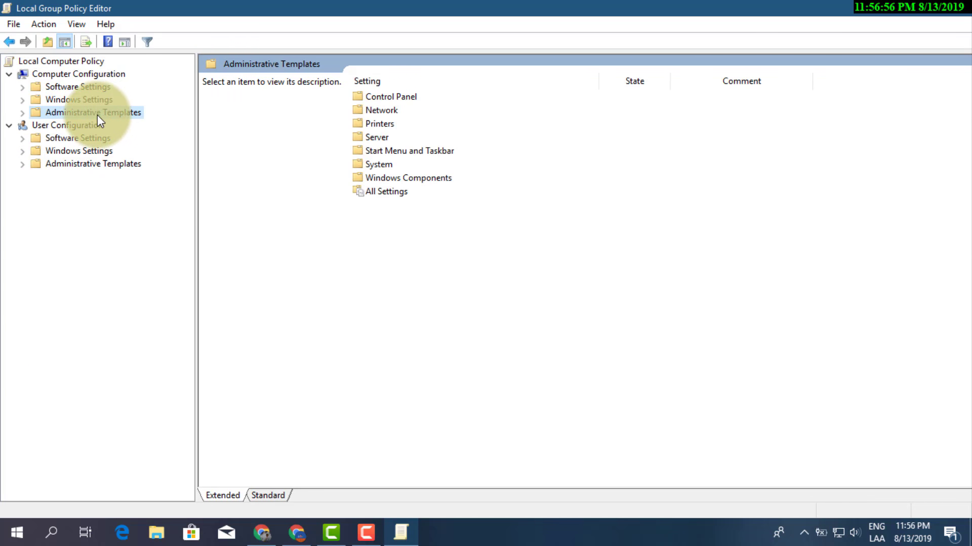
{"action": "left_click", "coordinate": [23, 113]}
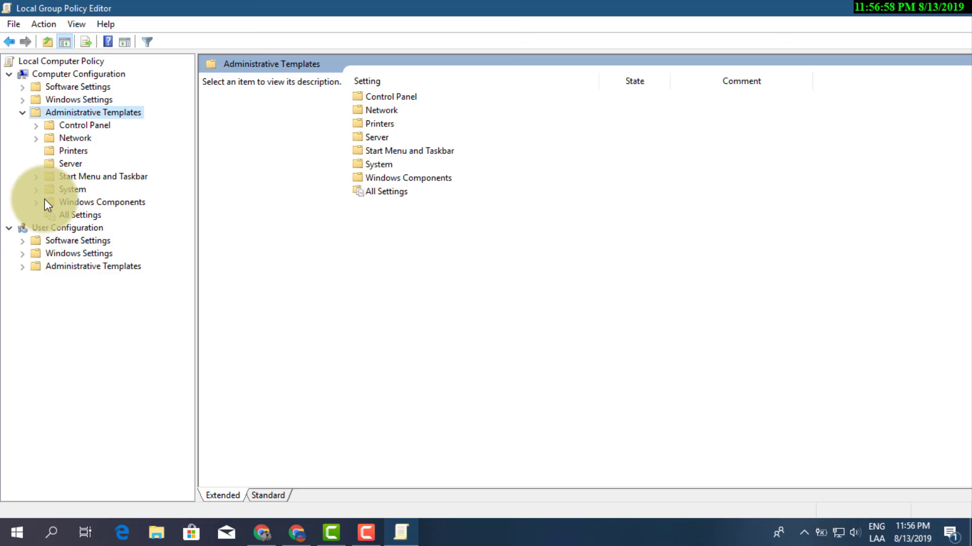
{"action": "left_click", "coordinate": [96, 202]}
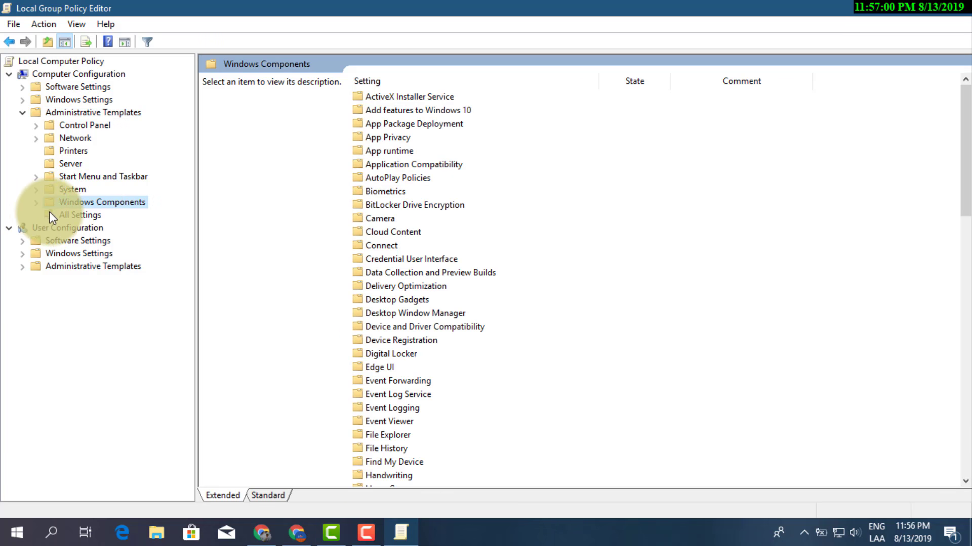
{"action": "left_click", "coordinate": [35, 203]}
{"action": "left_click_drag", "start_coordinate": [190, 180], "coordinate": [188, 399]}
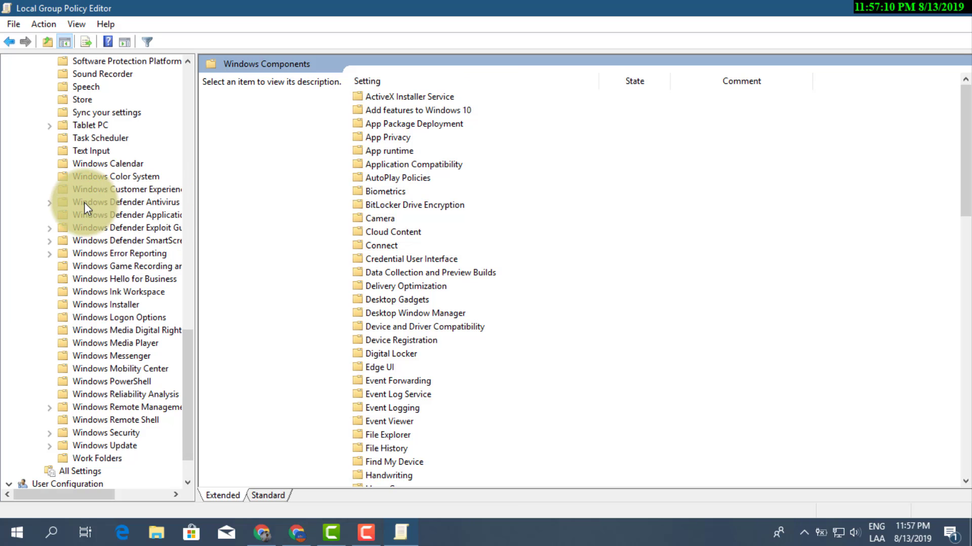
Open the Windows Defender Antivirus folder and select 'Turn off Windows Defender Antivirus'.
{"action": "left_click", "coordinate": [99, 203]}
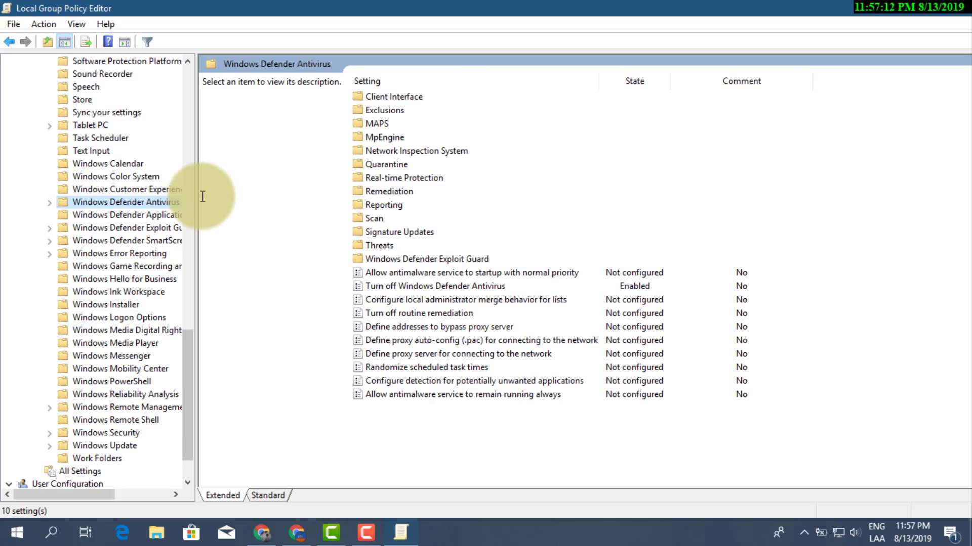
{"action": "left_click_drag", "start_coordinate": [195, 197], "coordinate": [224, 199]}
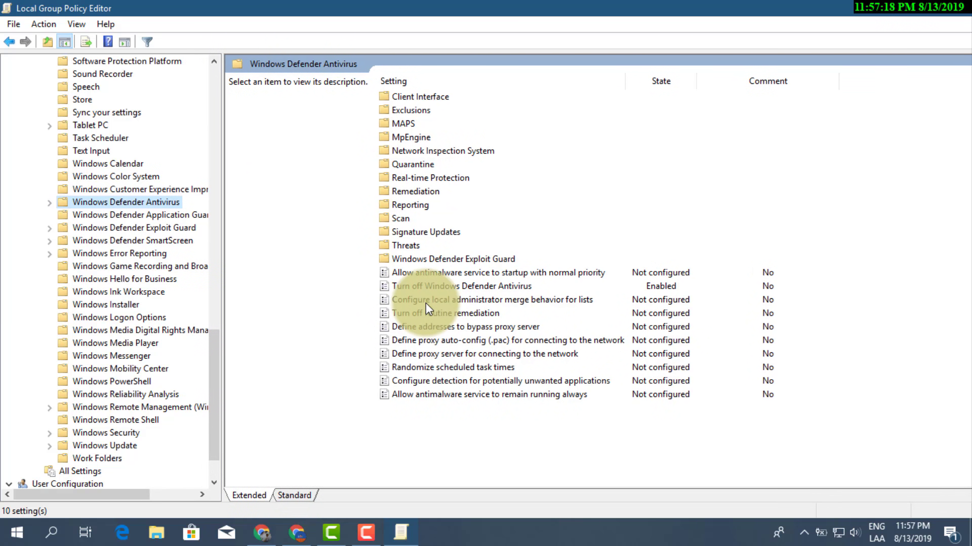
{"action": "left_click", "coordinate": [444, 288]}
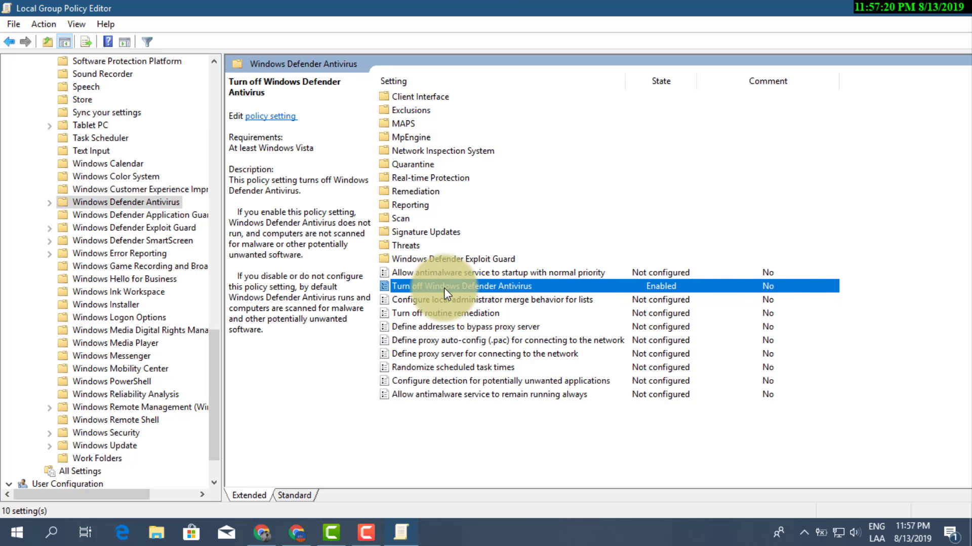
In the policy's settings dialog, choose Enabled, then confirm with Apply and OK.
{"action": "double_click", "coordinate": [498, 285]}
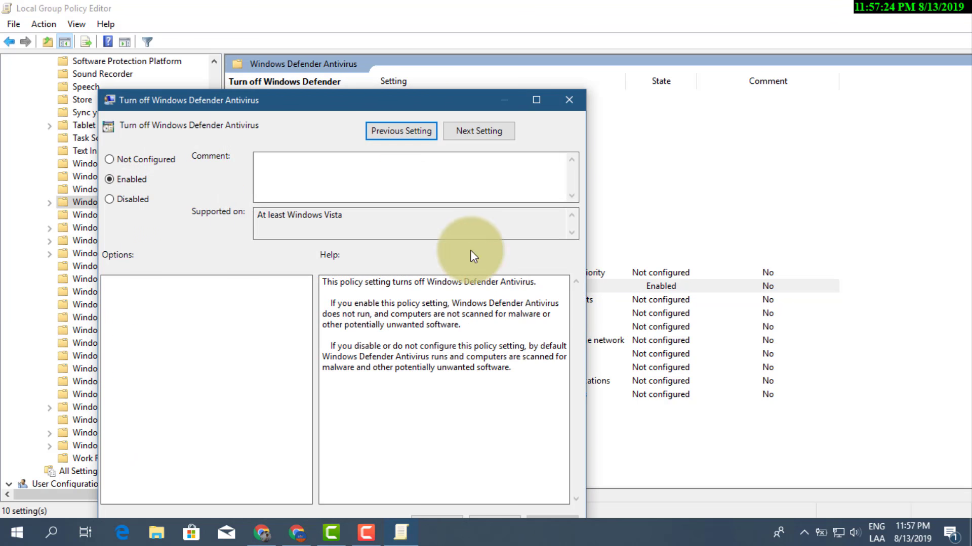
{"action": "left_click_drag", "start_coordinate": [457, 105], "coordinate": [568, 60]}
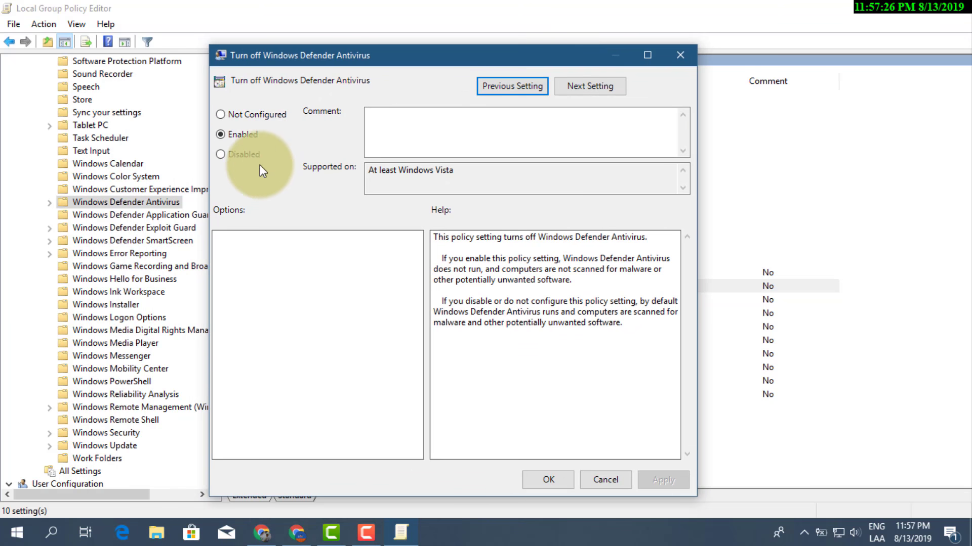
{"action": "left_click", "coordinate": [251, 139]}
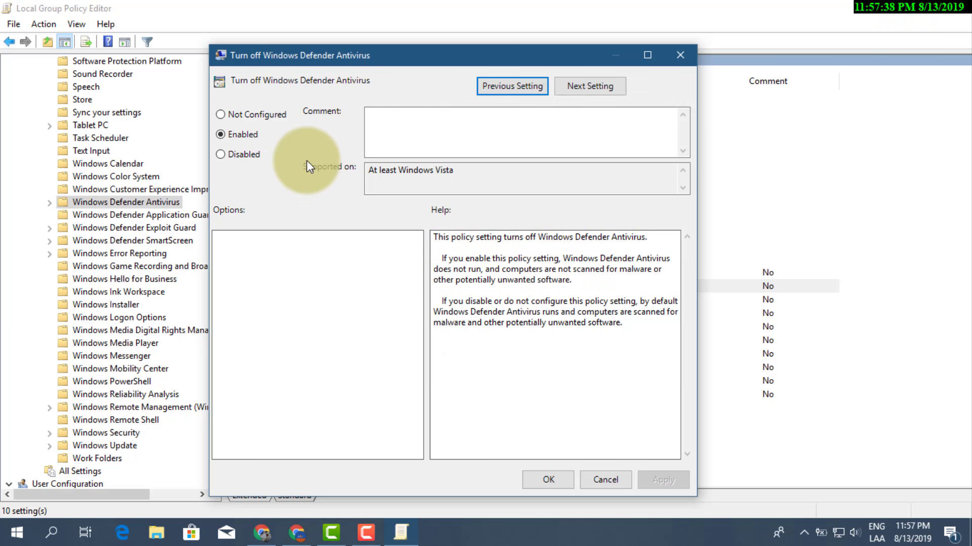
{"action": "left_click", "coordinate": [241, 154]}
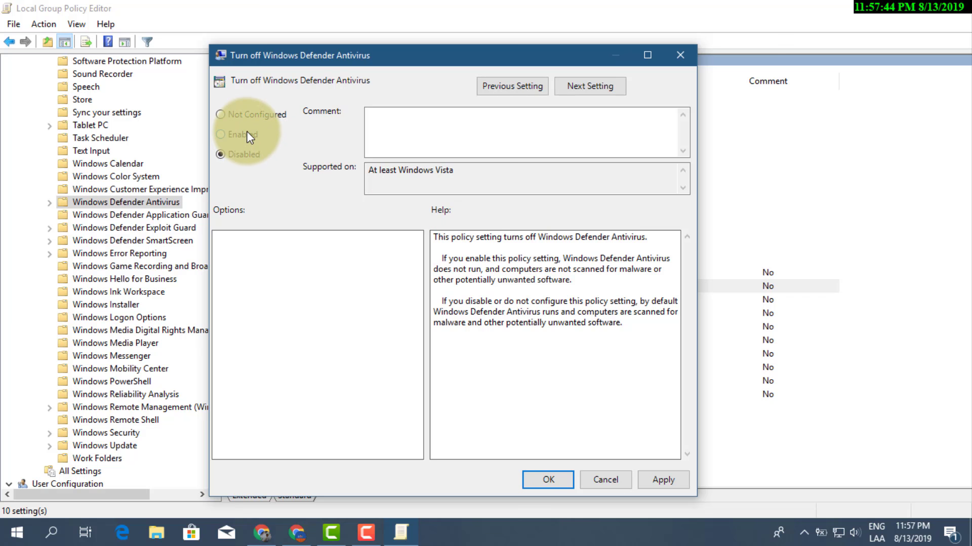
{"action": "left_click", "coordinate": [243, 134]}
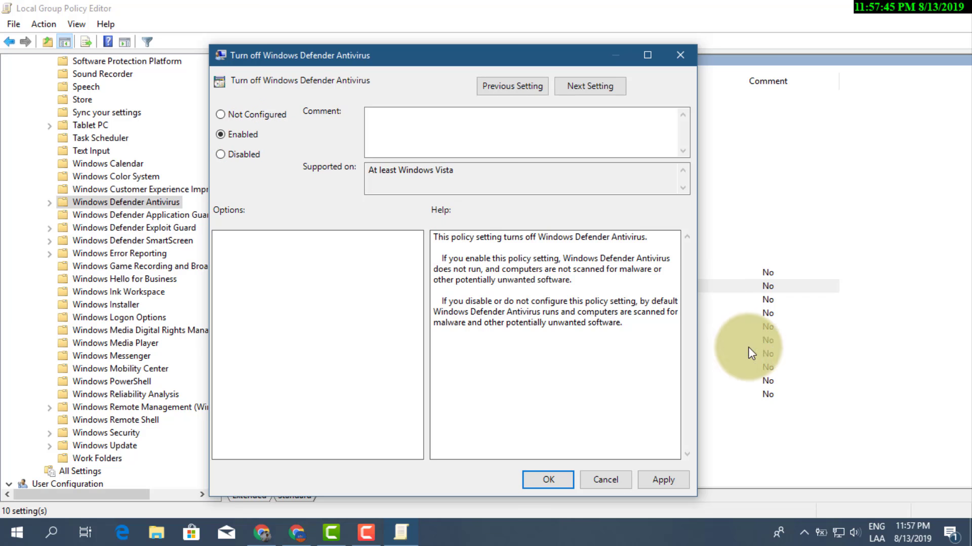
{"action": "left_click", "coordinate": [664, 483]}
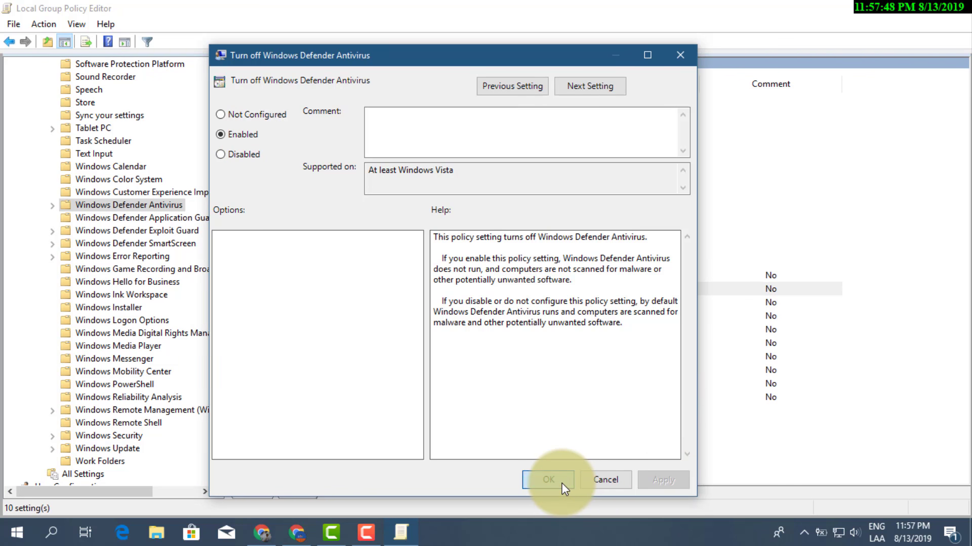
{"action": "left_click", "coordinate": [549, 480]}
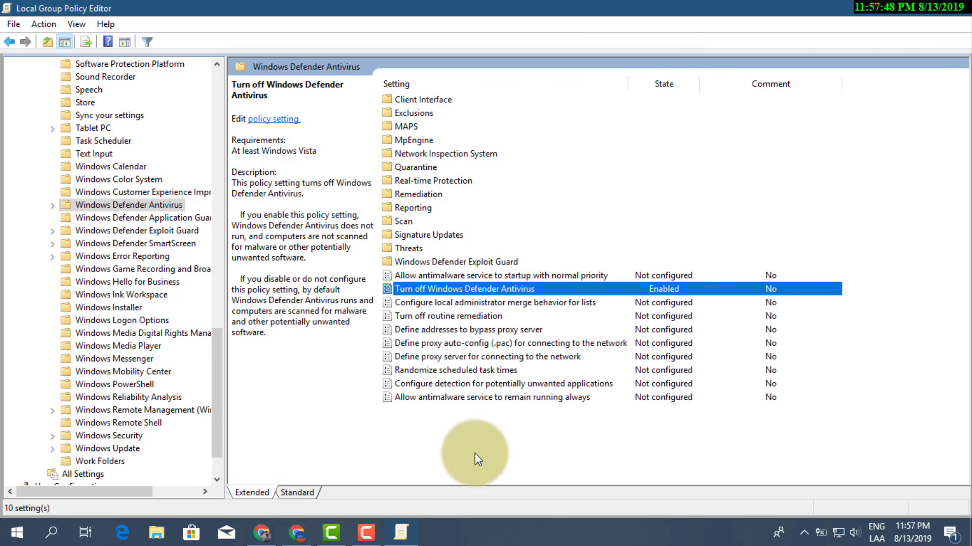
Close the Local Group Policy Editor window to return to the desktop.
{"action": "left_click", "coordinate": [958, 8]}
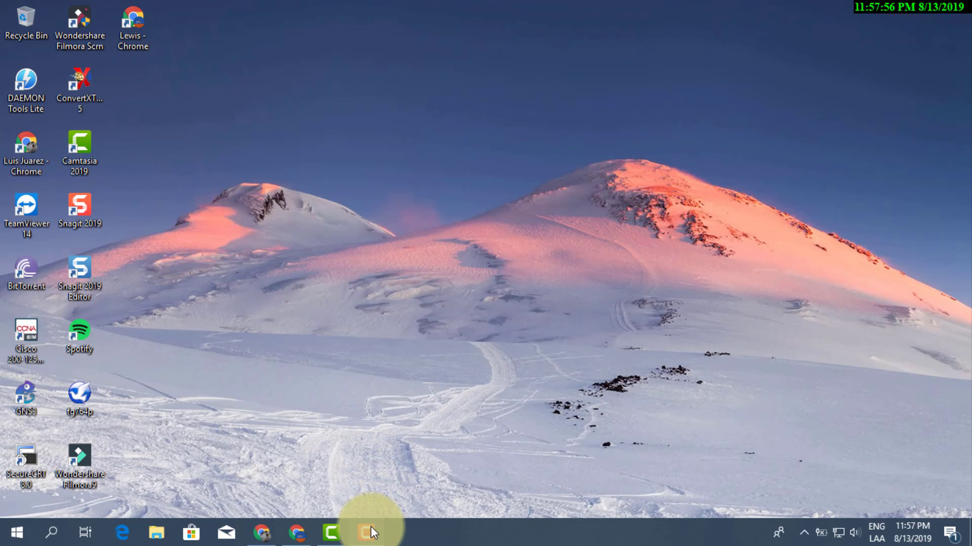
{"action": "mouse_move", "coordinate": [367, 533]}
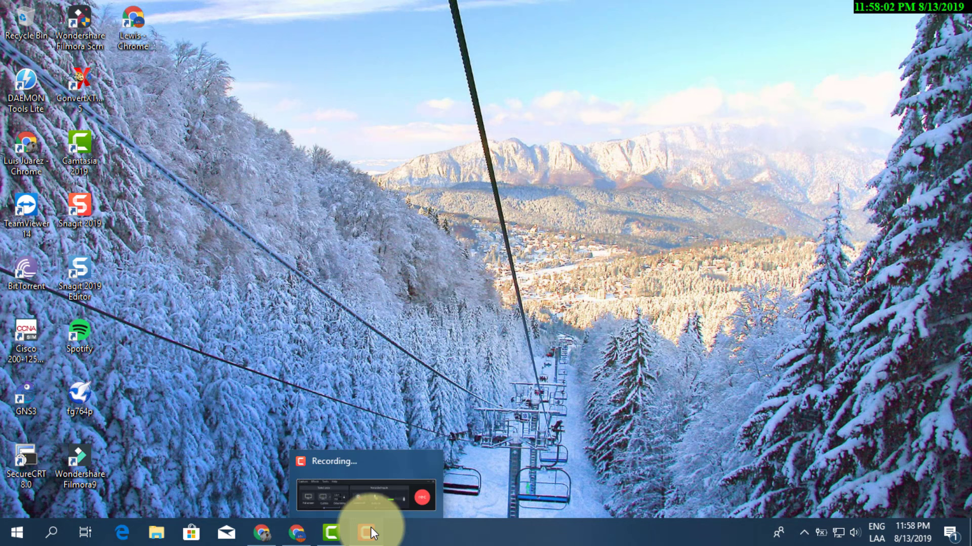
Restore the Camtasia Recorder panel from the taskbar and move it lower on screen.
{"action": "left_click", "coordinate": [370, 527]}
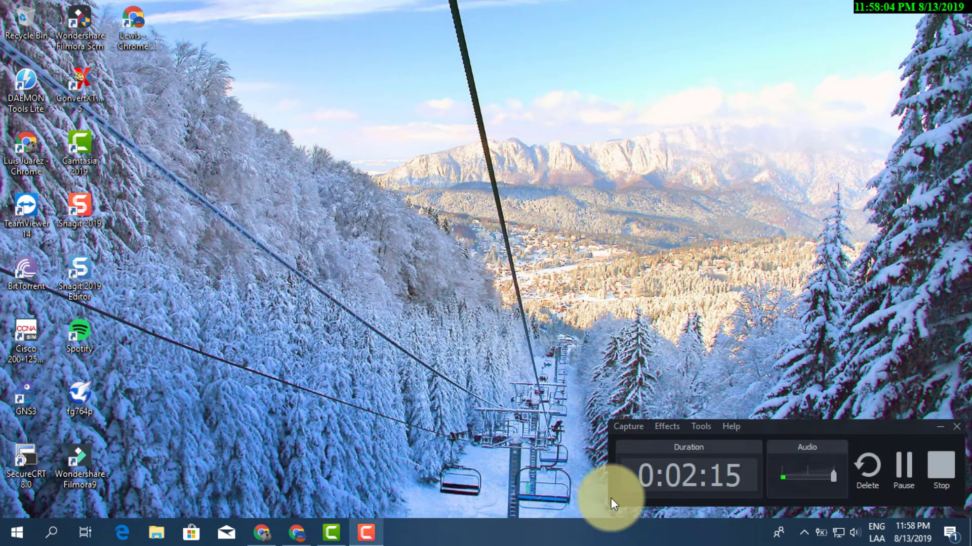
{"action": "left_click_drag", "start_coordinate": [924, 431], "coordinate": [922, 469]}
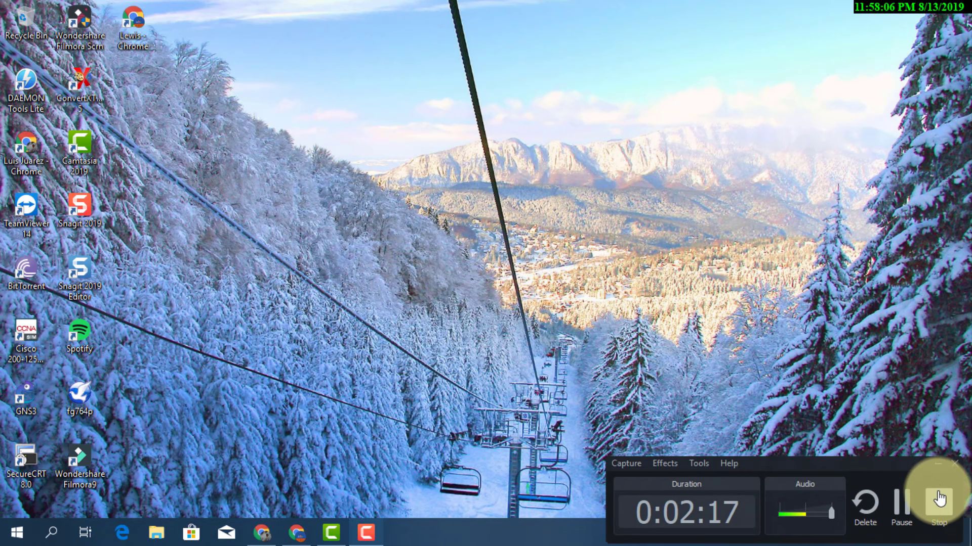